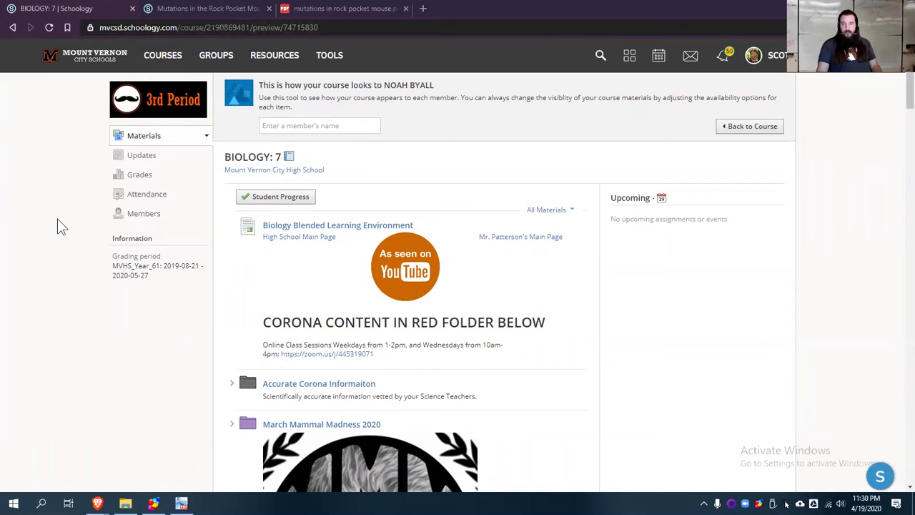
Open the Mutations in the Rock Pocket Mouse assignment from the Mutations (4/13-4/17) folder of the course materials.
scroll(58, 220, "down", 20)
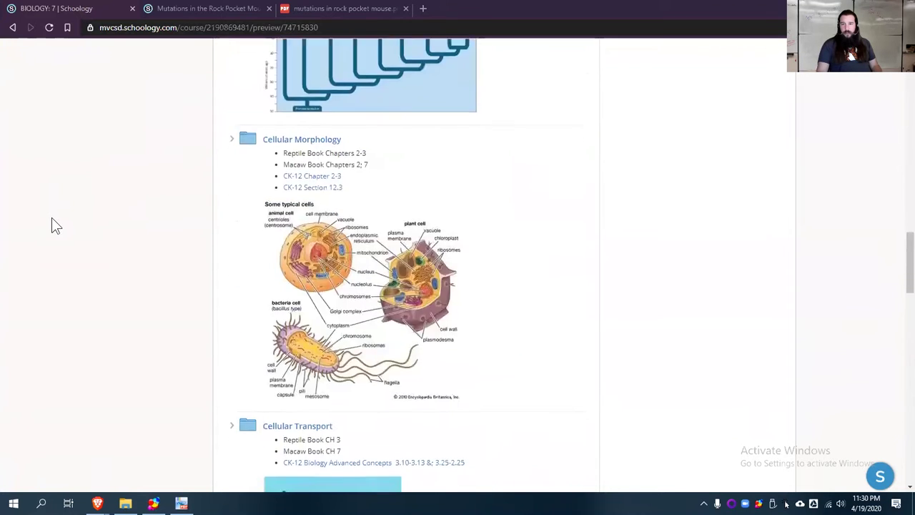
scroll(51, 219, "down", 20)
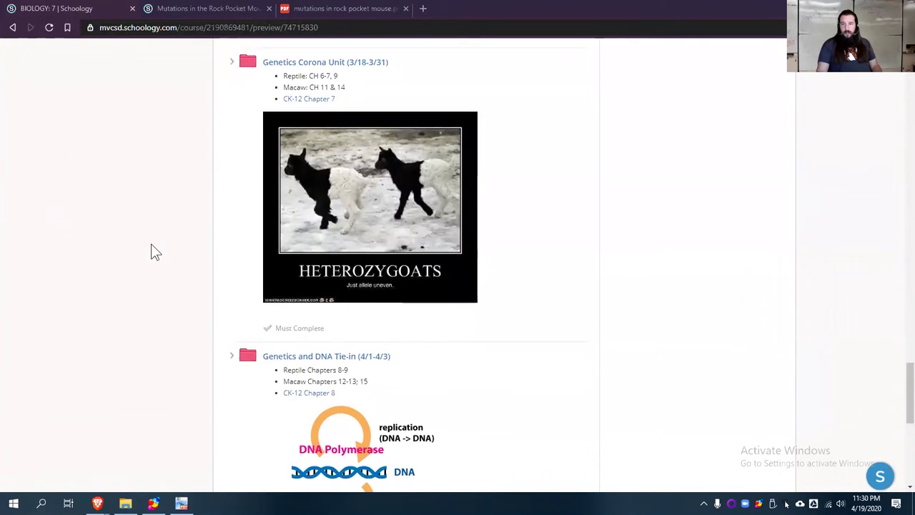
scroll(221, 169, "down", 3)
scroll(193, 265, "down", 2)
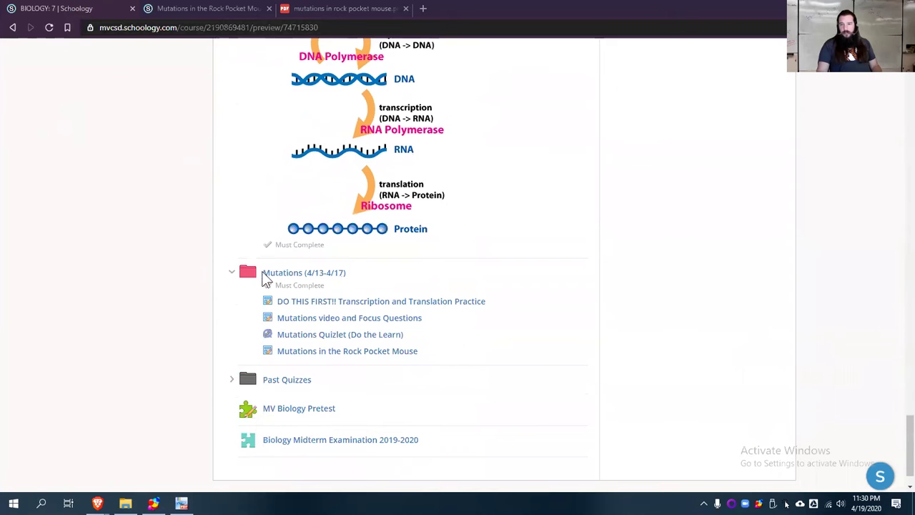
left_click(358, 351)
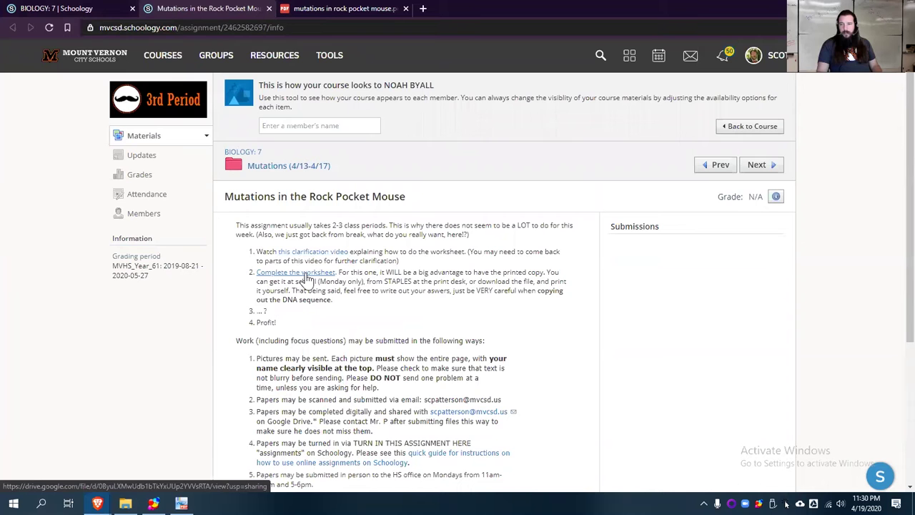
Bring up the worksheet mutations in rock pocket mouse.pdf and look over its first-page questions and the apps available for opening it.
left_click(328, 9)
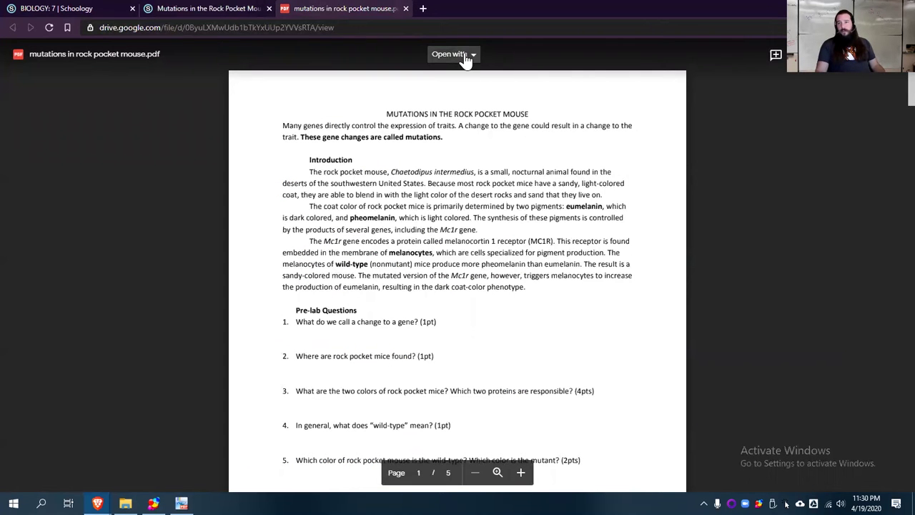
scroll(401, 164, "down", 5)
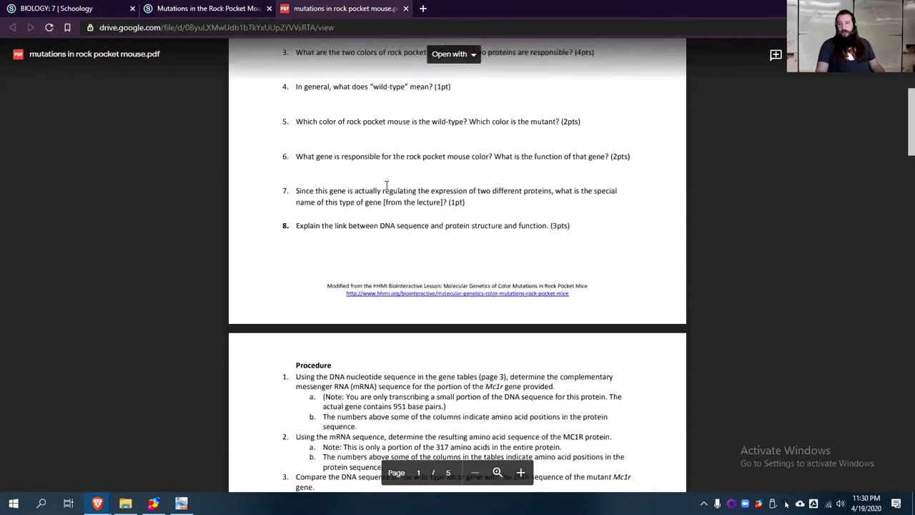
scroll(387, 184, "up", 5)
left_click(467, 55)
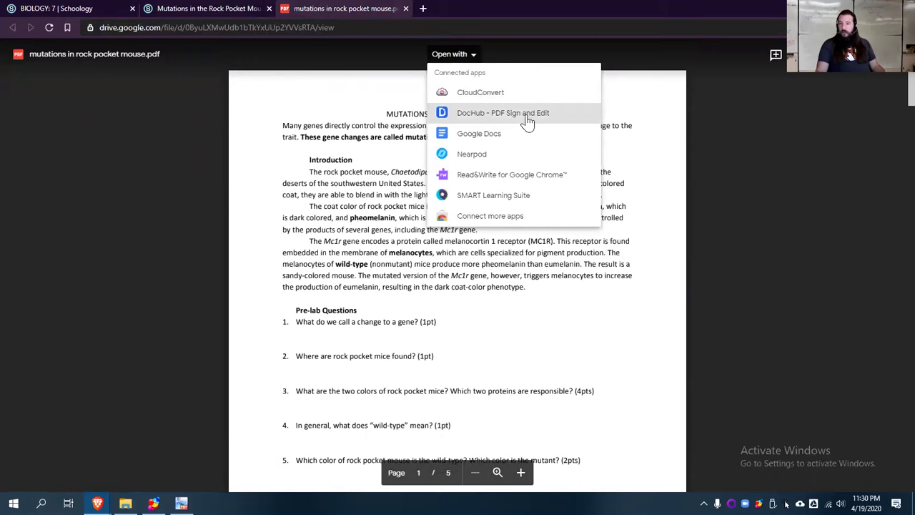
scroll(746, 256, "down", 5)
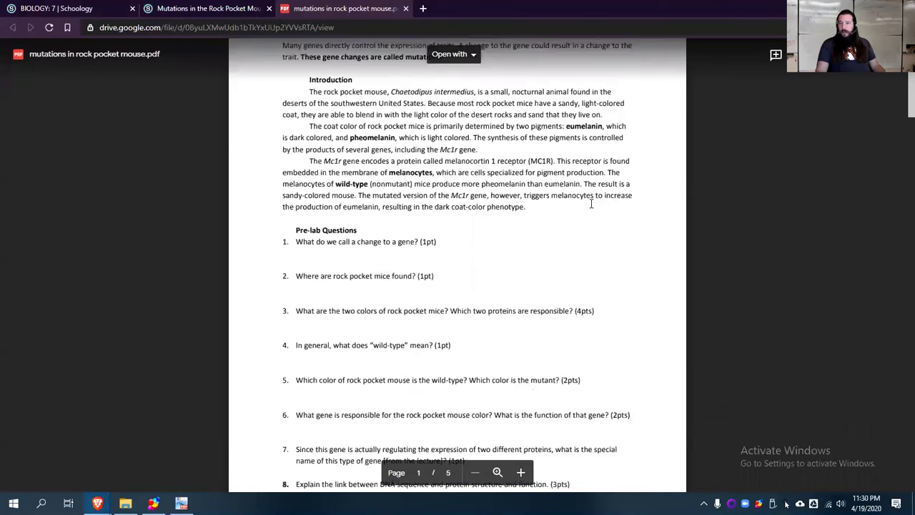
scroll(540, 218, "up", 5)
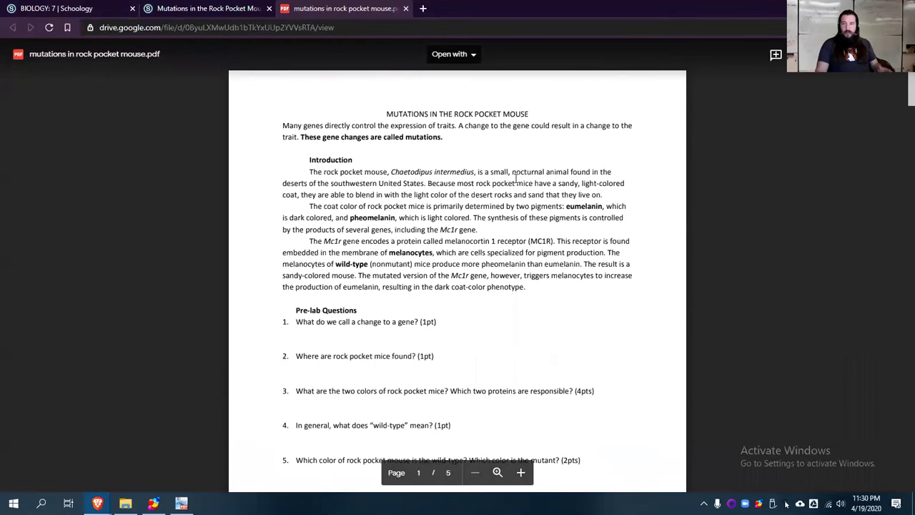
Open the worksheet PDF with Google Docs and look through the converted text.
left_click(471, 71)
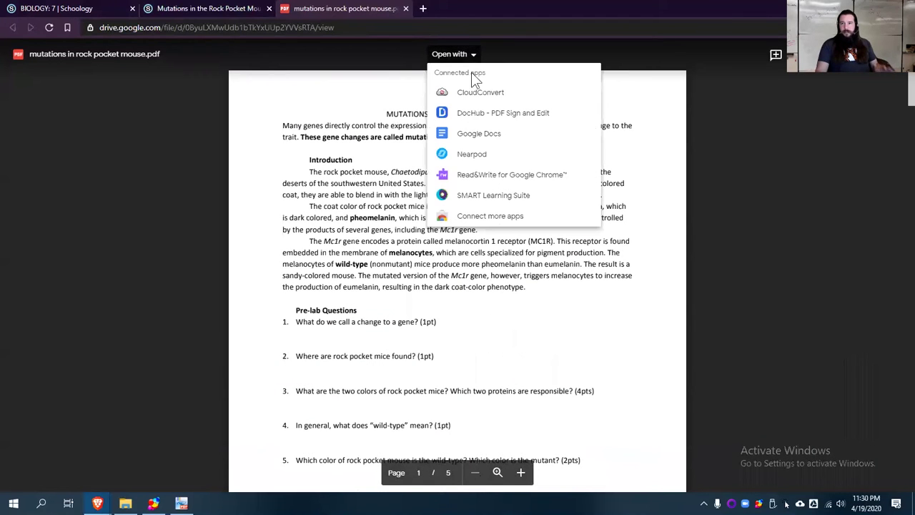
left_click(492, 133)
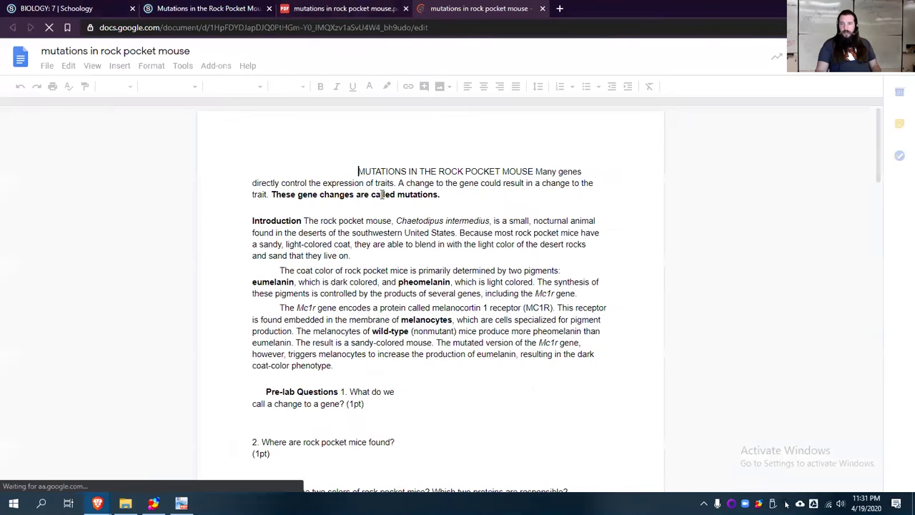
scroll(390, 213, "down", 10)
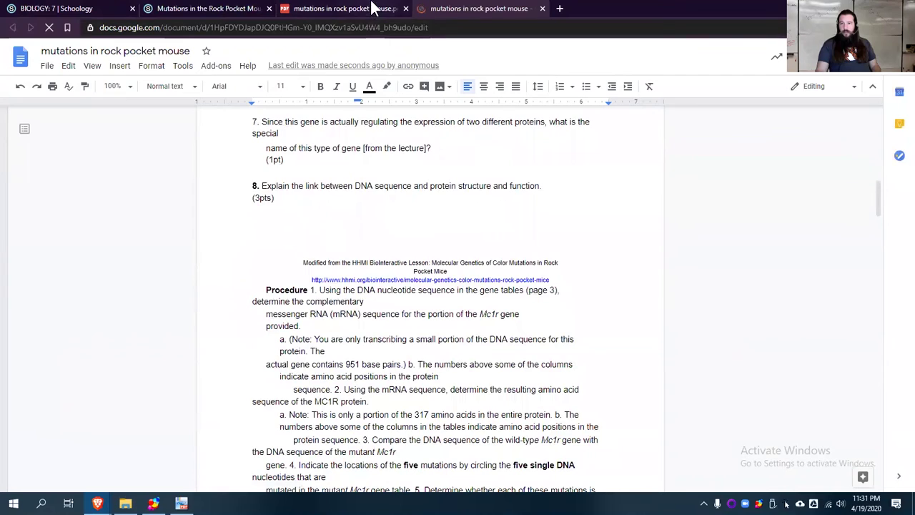
Compare the gene tables in the original PDF with how they appear in the Google Docs version.
left_click(318, 9)
scroll(425, 308, "down", 10)
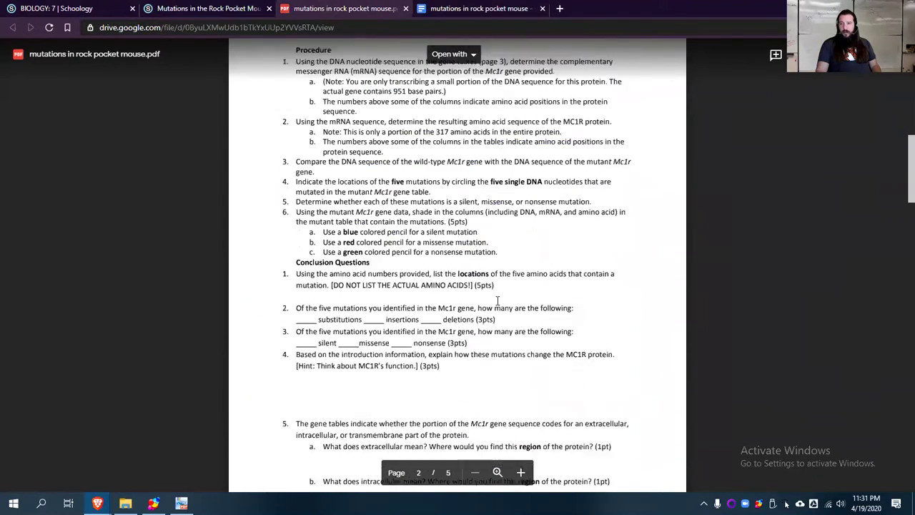
scroll(497, 301, "down", 10)
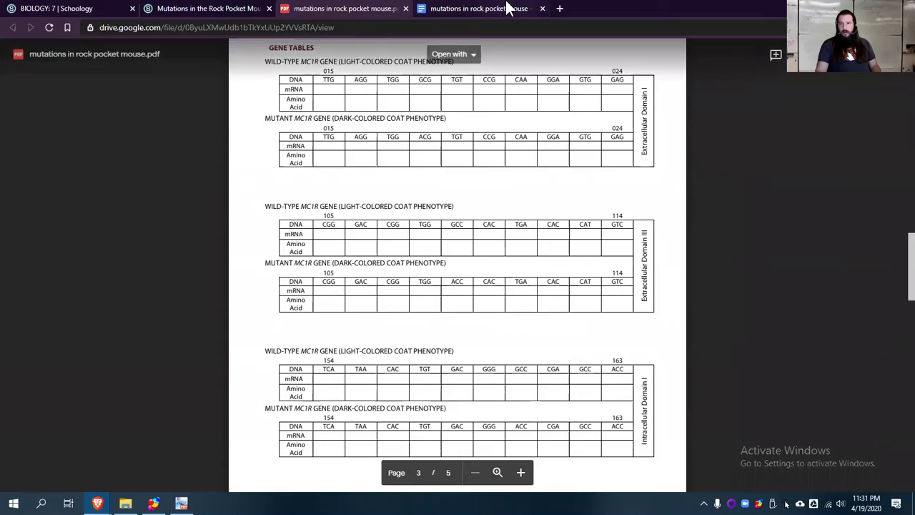
left_click(508, 8)
scroll(494, 274, "down", 15)
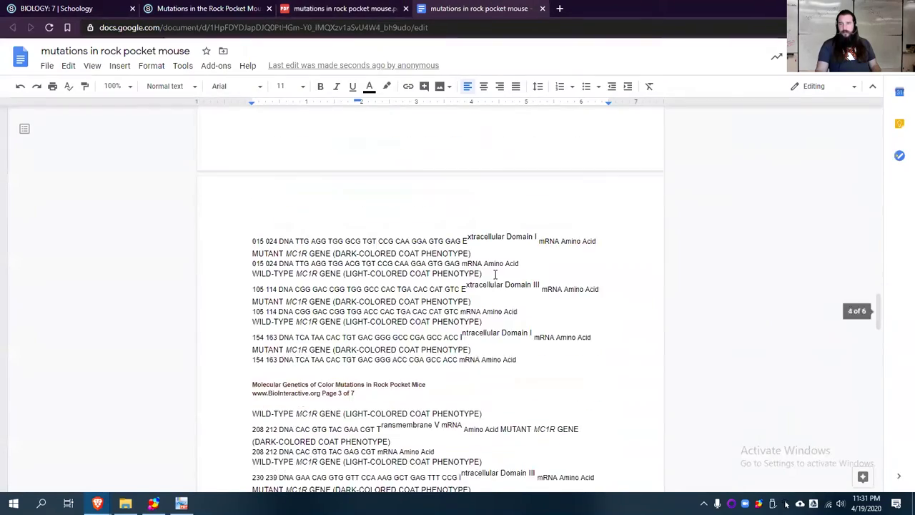
scroll(494, 273, "down", 4)
scroll(494, 274, "up", 4)
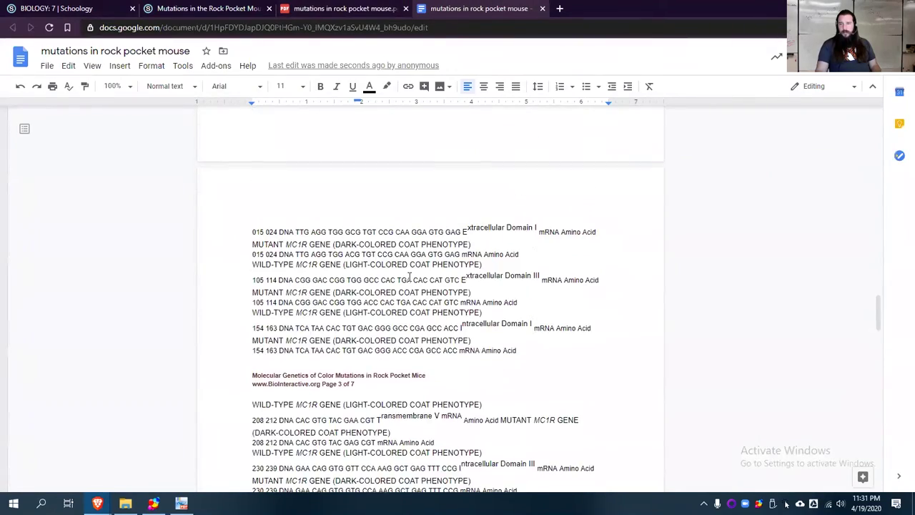
scroll(409, 277, "down", 4)
scroll(322, 259, "up", 4)
scroll(440, 326, "down", 1)
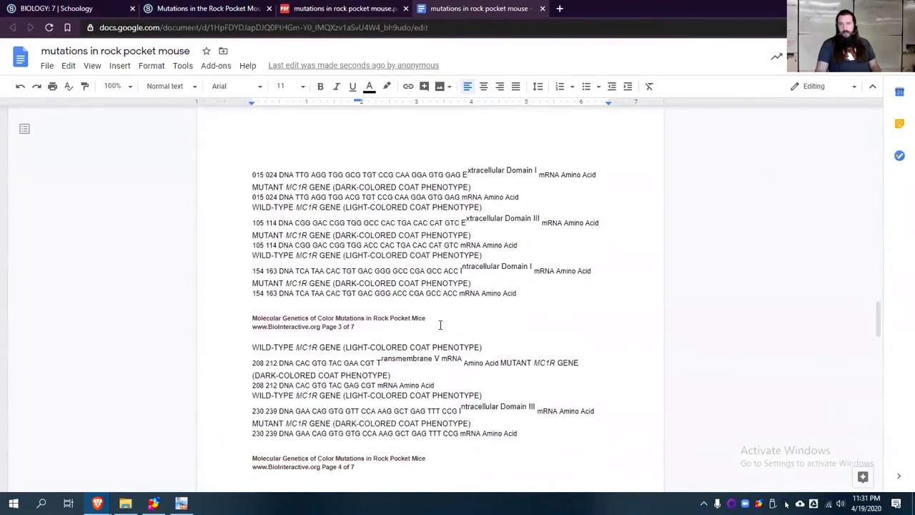
Check the PDF's gene tables against the Google Docs version once more and close the Google Docs copy.
left_click(333, 8)
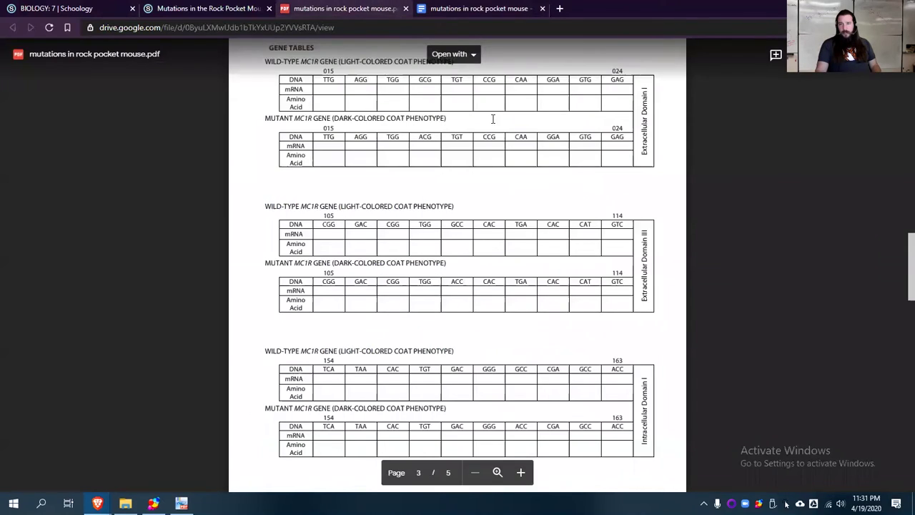
left_click(477, 8)
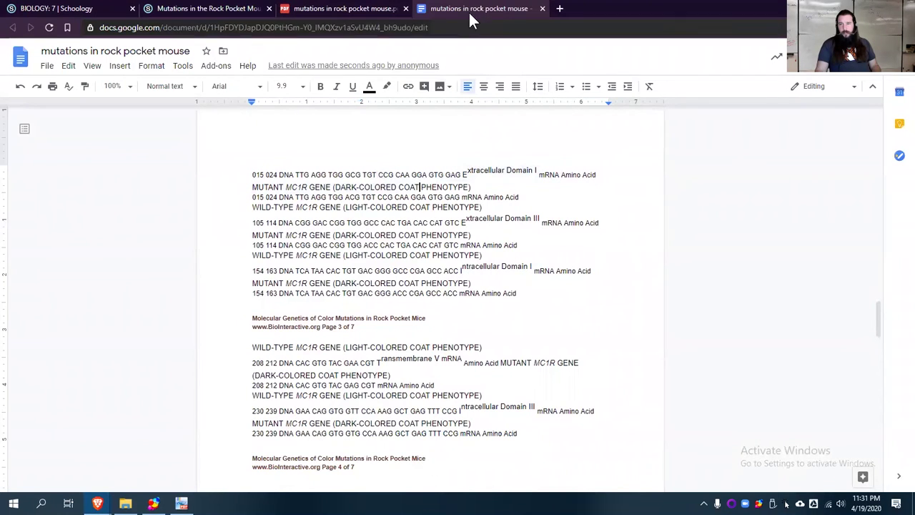
key("ctrl+w")
scroll(434, 194, "up", 15)
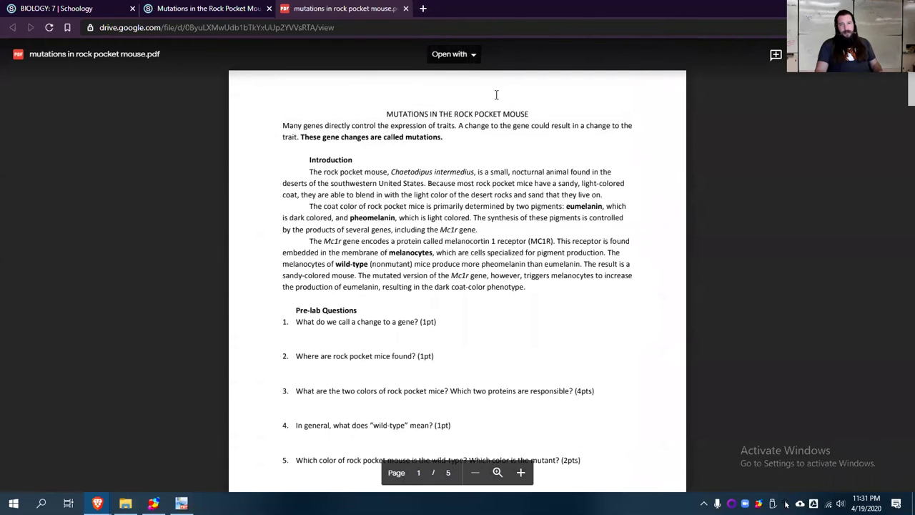
Search the connectable apps for dochub and view the DocHub - Edit and Sign PDF Documents listing.
left_click(474, 55)
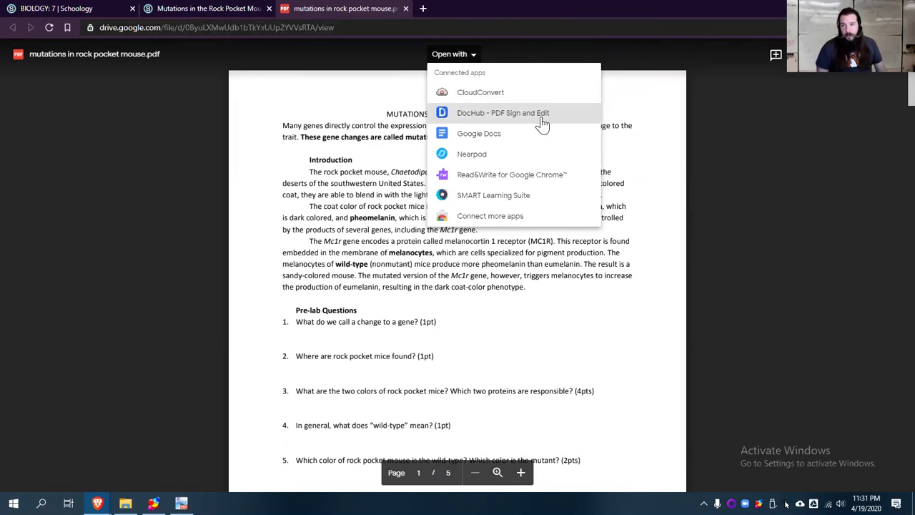
left_click(520, 223)
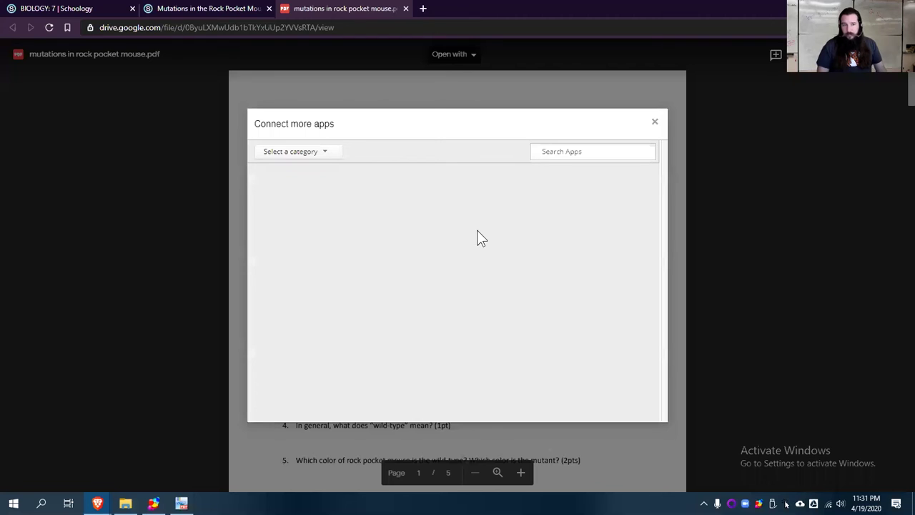
left_click(555, 148)
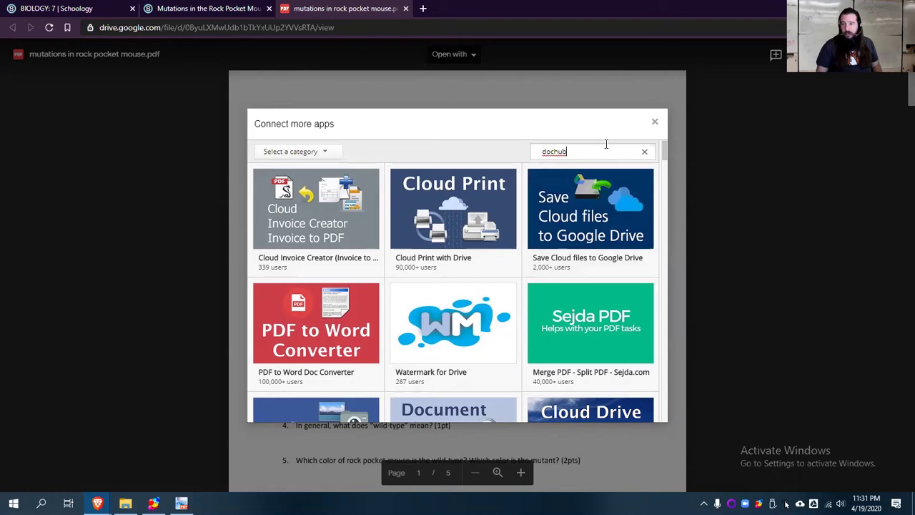
key("Return")
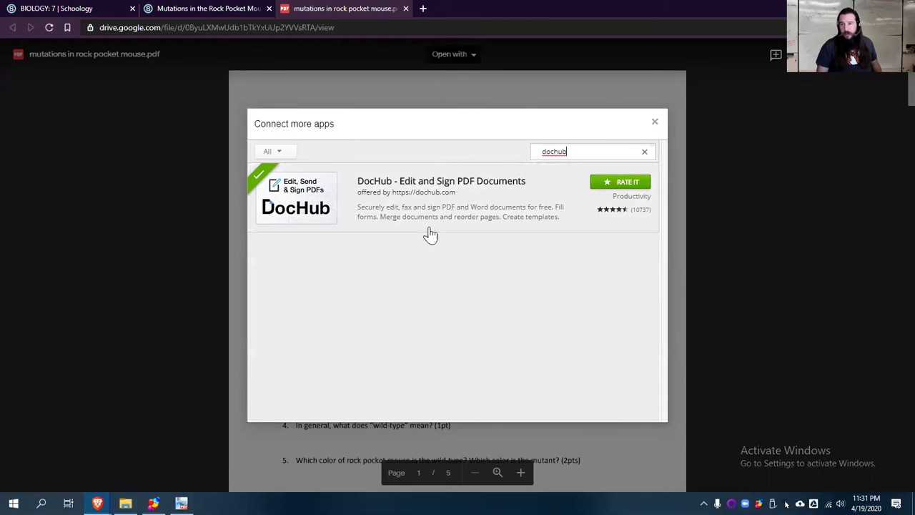
left_click(440, 193)
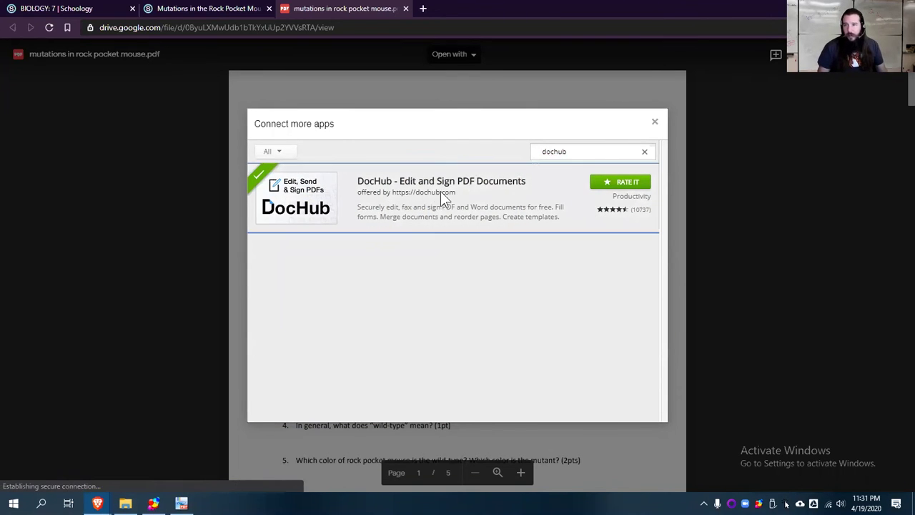
left_click(576, 162)
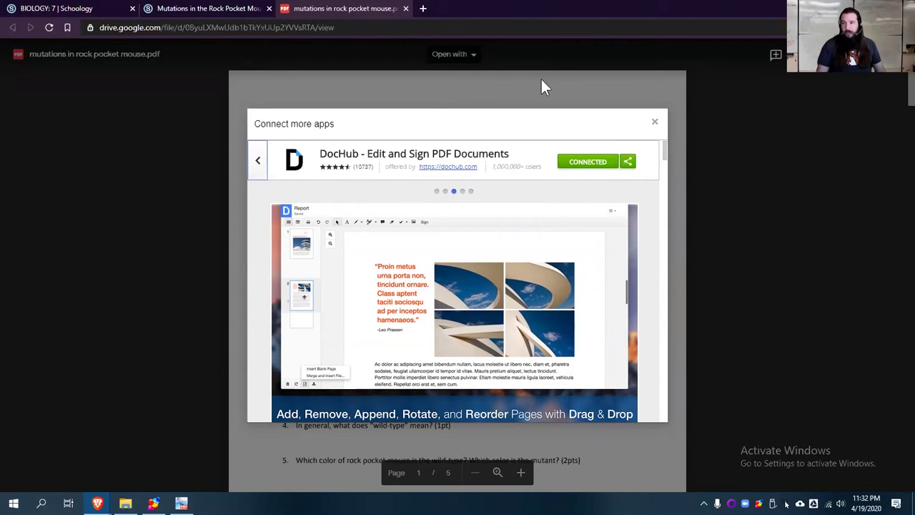
left_click(655, 124)
Open the worksheet PDF with DocHub - PDF Sign and Edit.
left_click(470, 57)
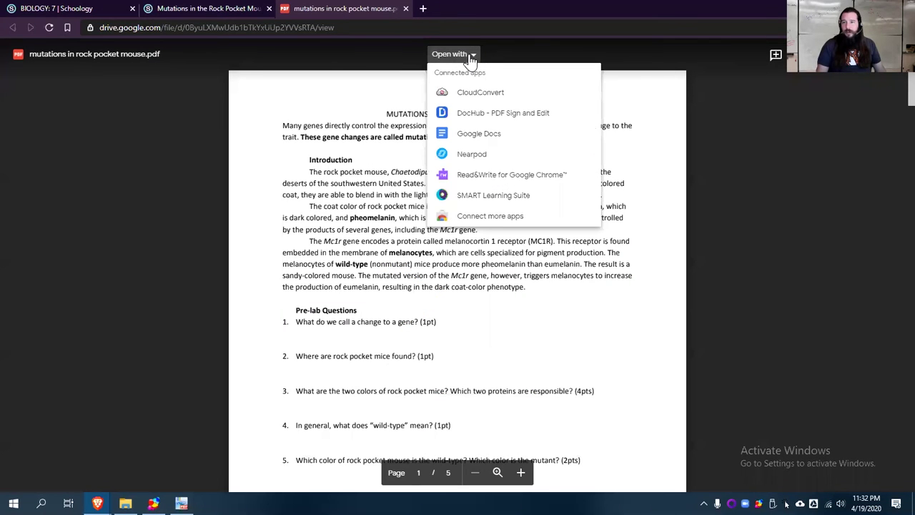
left_click(527, 118)
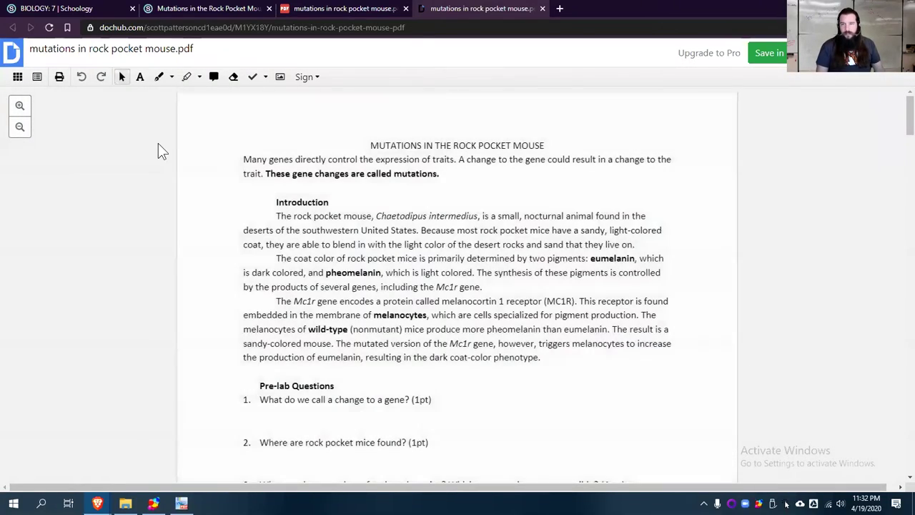
Add the text "some words" in the mRNA row under TTG (015) in the first wild-type MC1R gene table on page 3.
scroll(272, 208, "down", 10)
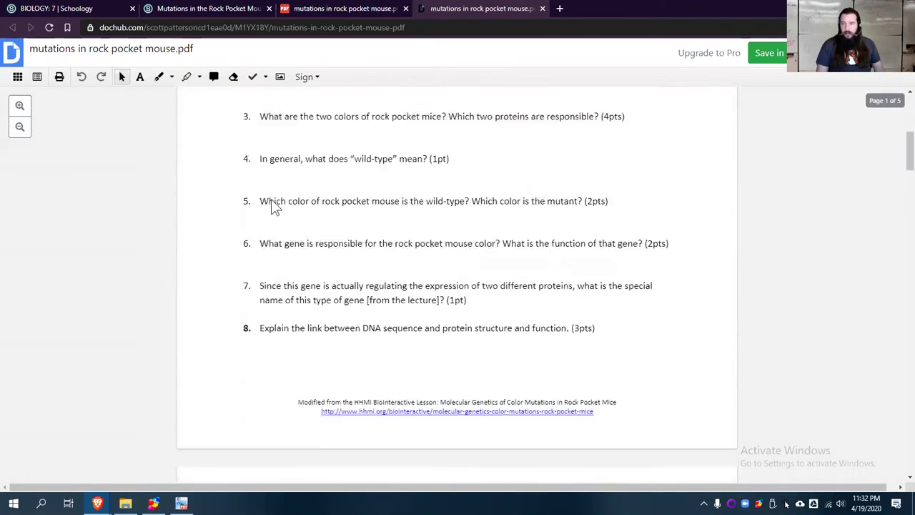
scroll(351, 203, "up", 9)
scroll(353, 204, "down", 15)
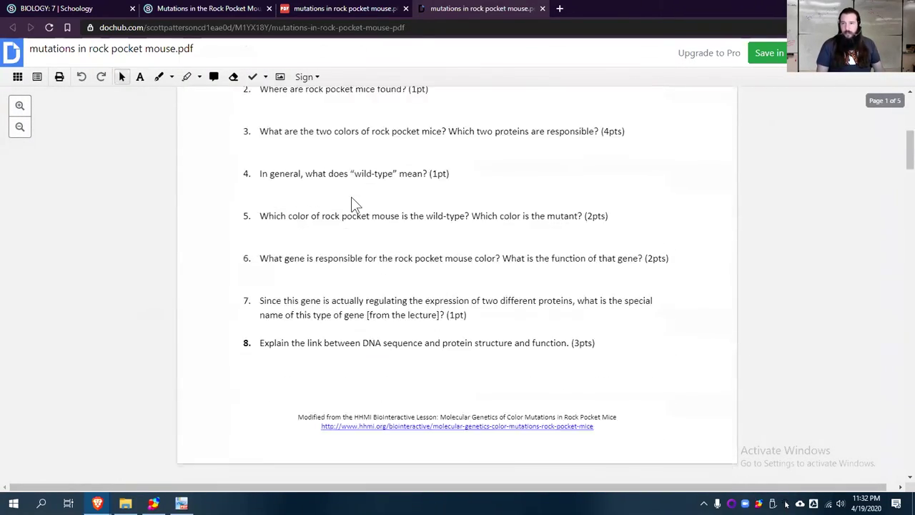
scroll(363, 201, "down", 2)
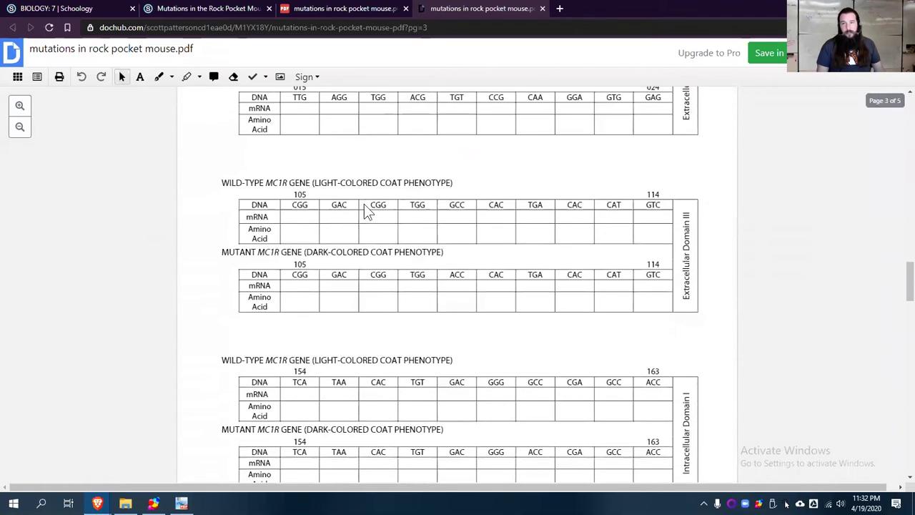
scroll(364, 205, "up", 2)
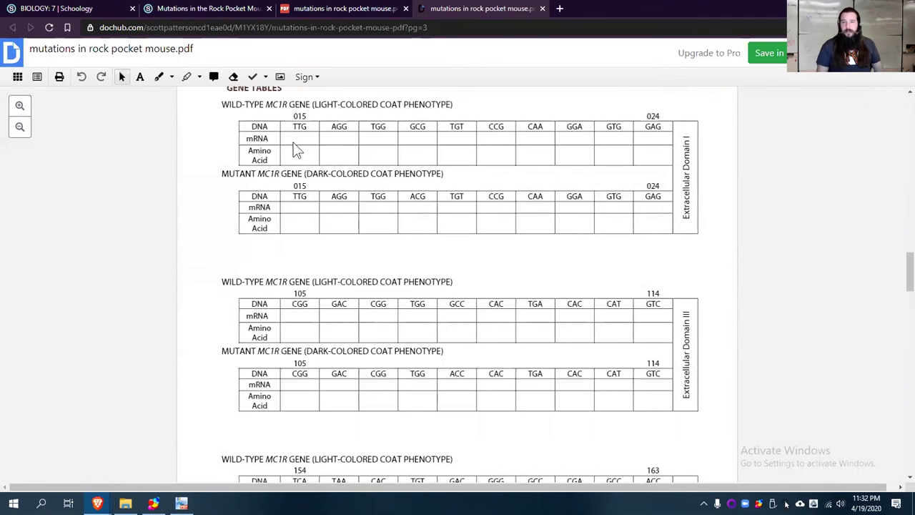
left_click(140, 77)
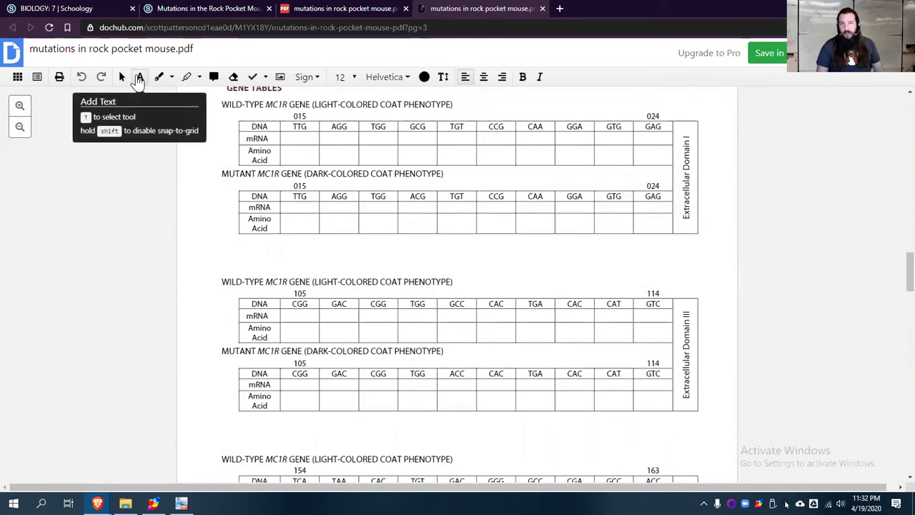
left_click(286, 138)
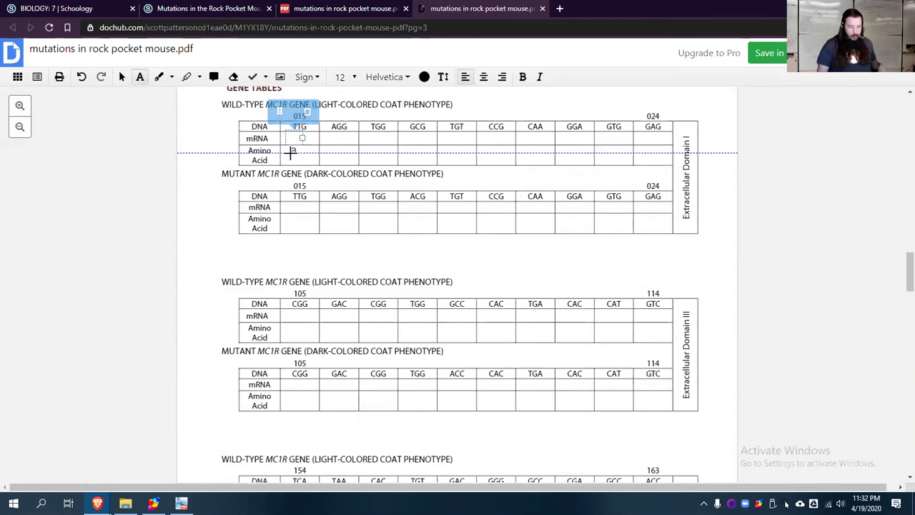
type("some words ")
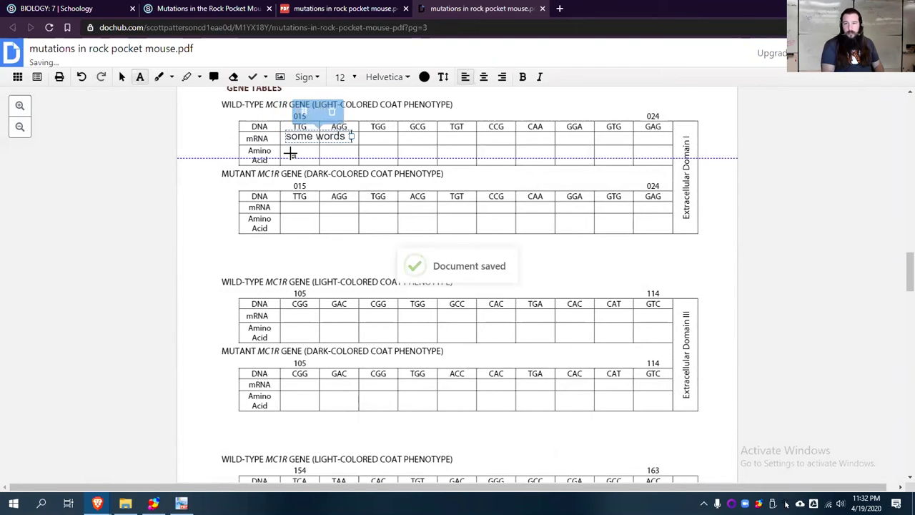
Complete the mRNA row text in the first wild-type gene table so it reads "some words that would be a good answer :)".
type("that would be a go")
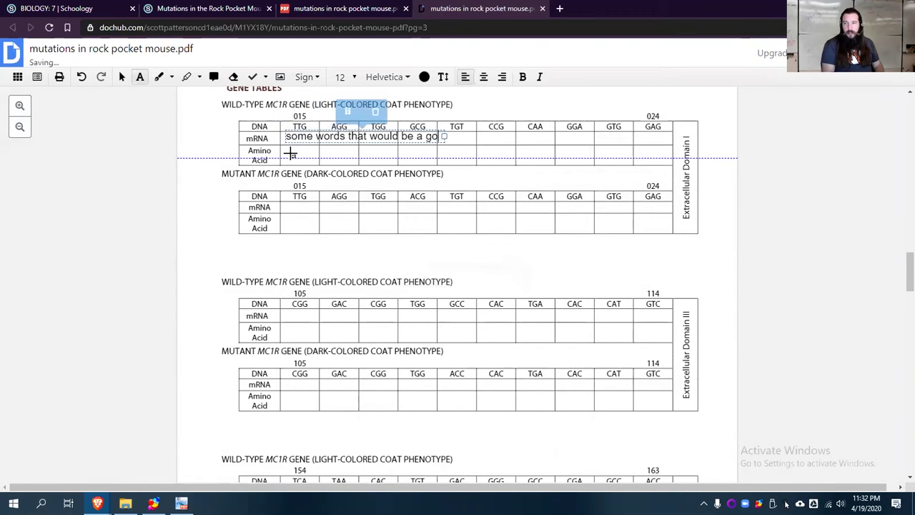
type("od answer :)")
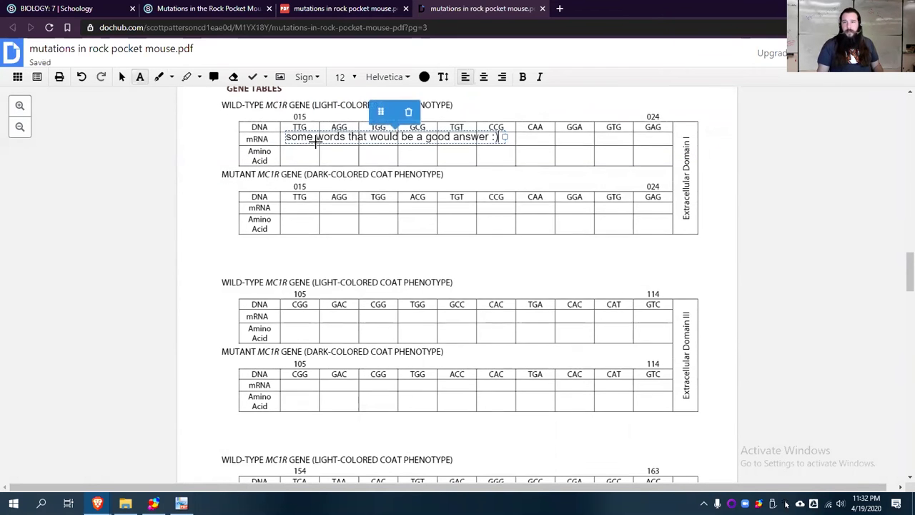
scroll(315, 141, "up", 4)
scroll(300, 193, "down", 4)
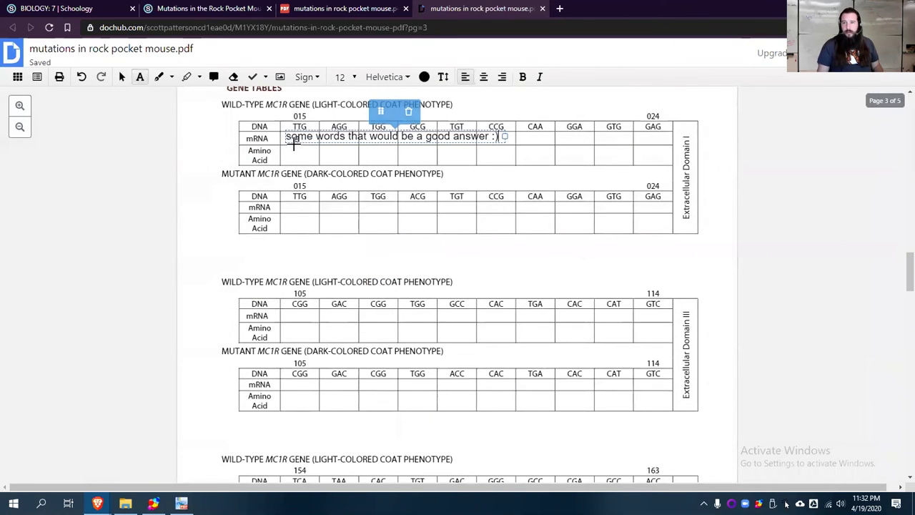
left_click(323, 143)
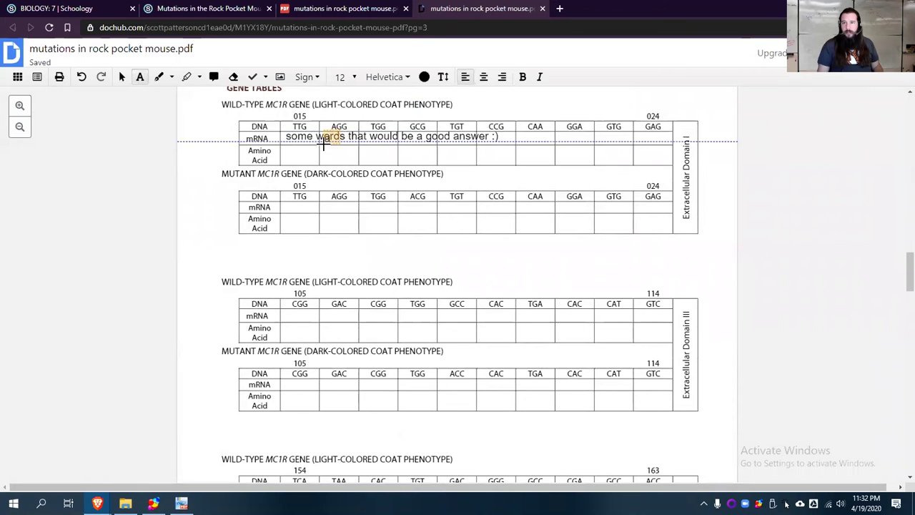
left_click(324, 148)
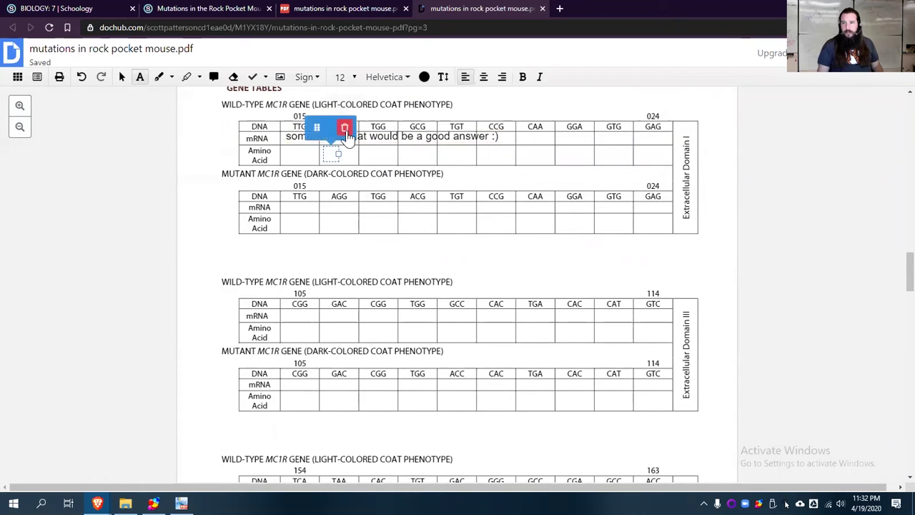
left_click(348, 127)
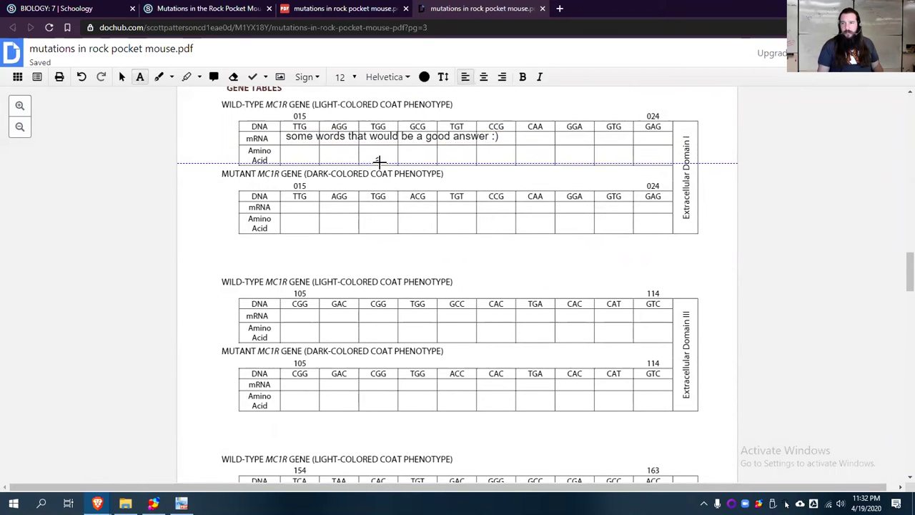
Draw a freehand outline around the amino acid chain above the membrane in the page 5 protein diagram and undo it.
scroll(347, 221, "down", 20)
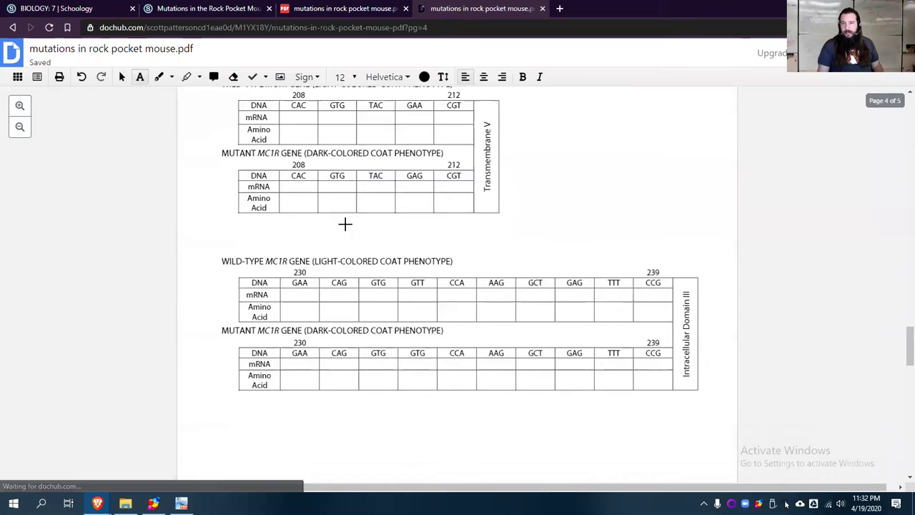
scroll(345, 224, "down", 3)
scroll(346, 224, "up", 2)
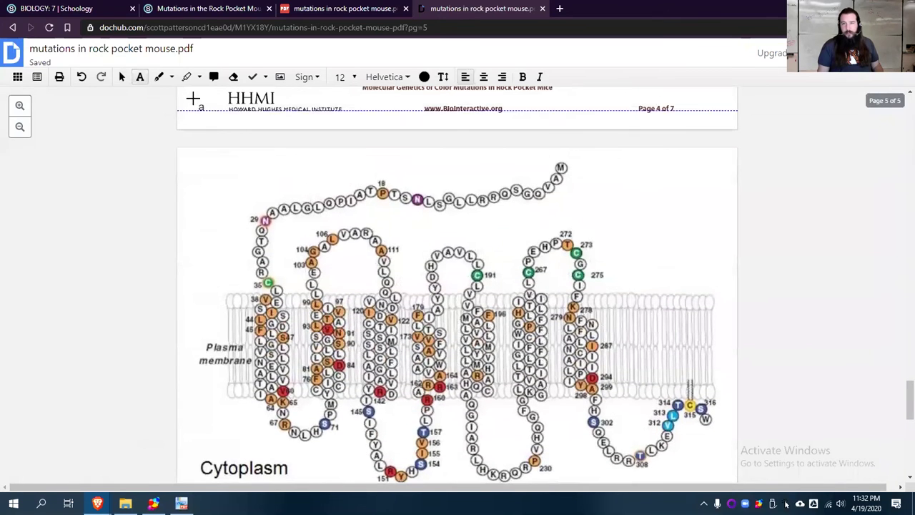
left_click(163, 79)
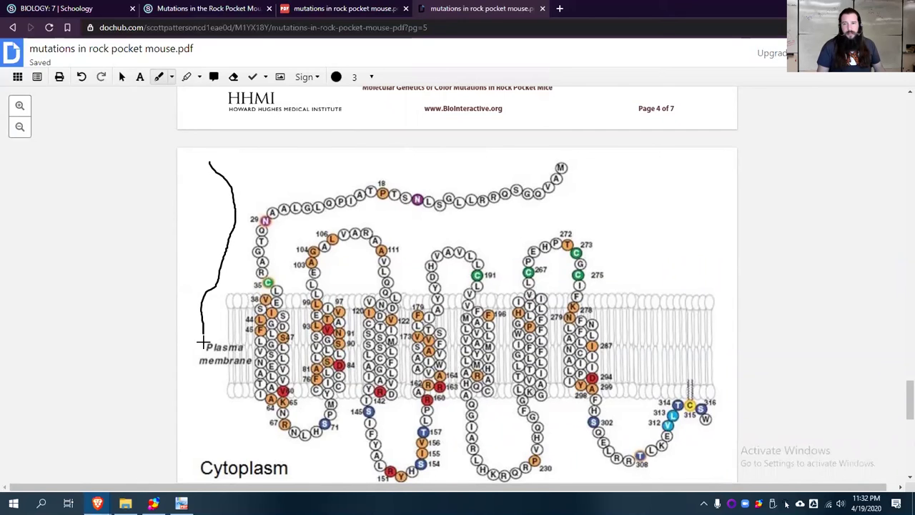
mouse_move(256, 236)
left_mouse_down()
mouse_move(559, 141)
mouse_move(269, 150)
mouse_move(209, 166)
left_mouse_up()
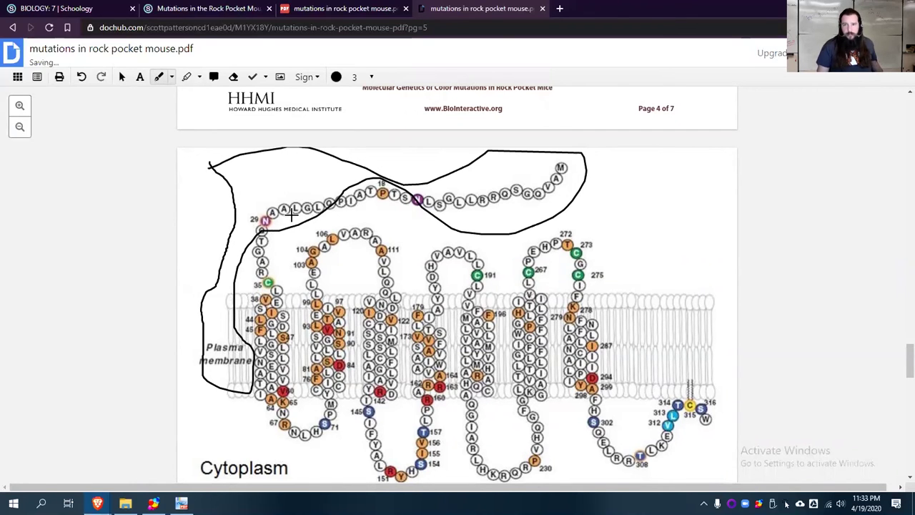
key("ctrl+z")
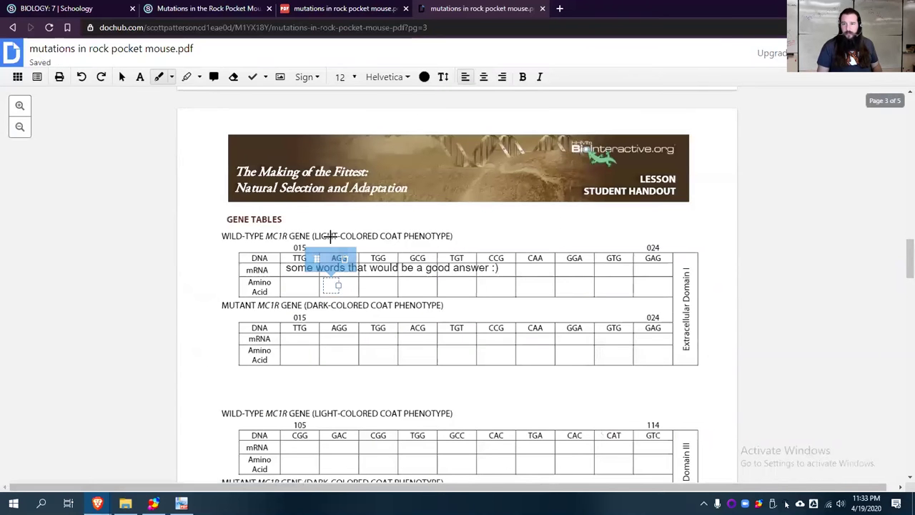
Highlight the amino acid P at position 18 in yellow in the page 5 protein diagram.
scroll(398, 265, "down", 10)
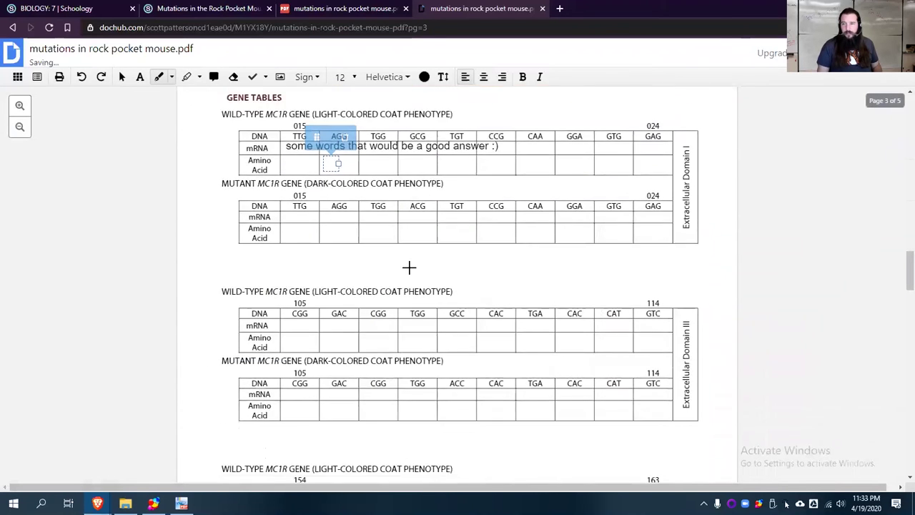
scroll(365, 270, "down", 3)
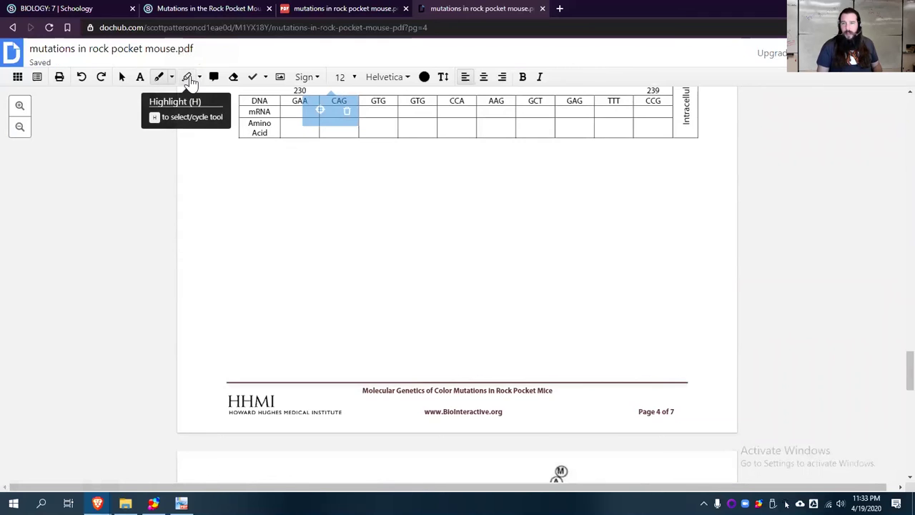
left_click(190, 81)
scroll(308, 158, "up", 3)
scroll(308, 157, "down", 3)
scroll(309, 157, "down", 4)
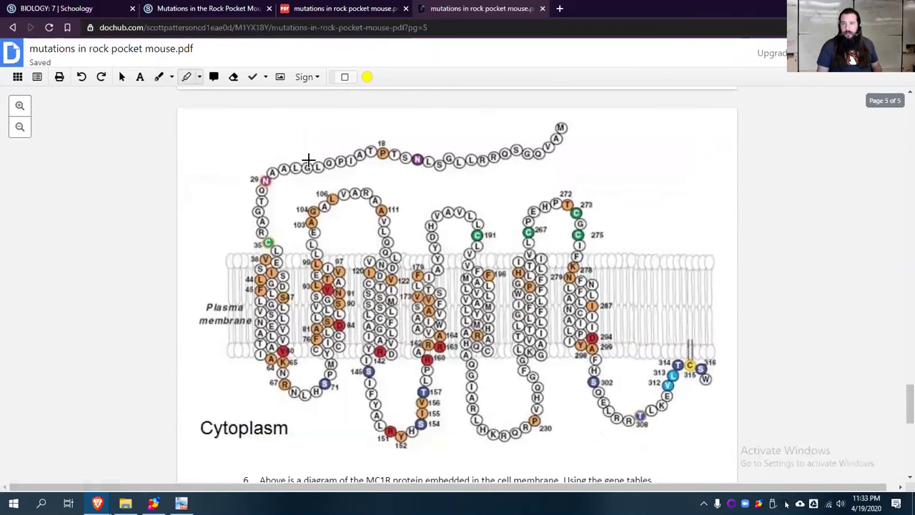
left_click_drag(372, 138, 390, 164)
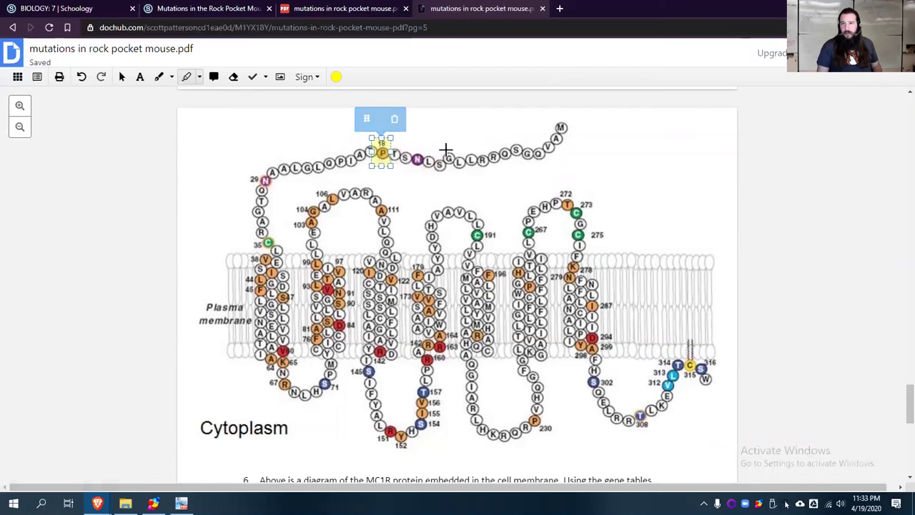
Highlight the end stretch of the amino acid chain near the M in yellow and adjust the highlight's edges to fit it.
left_click_drag(442, 146, 565, 165)
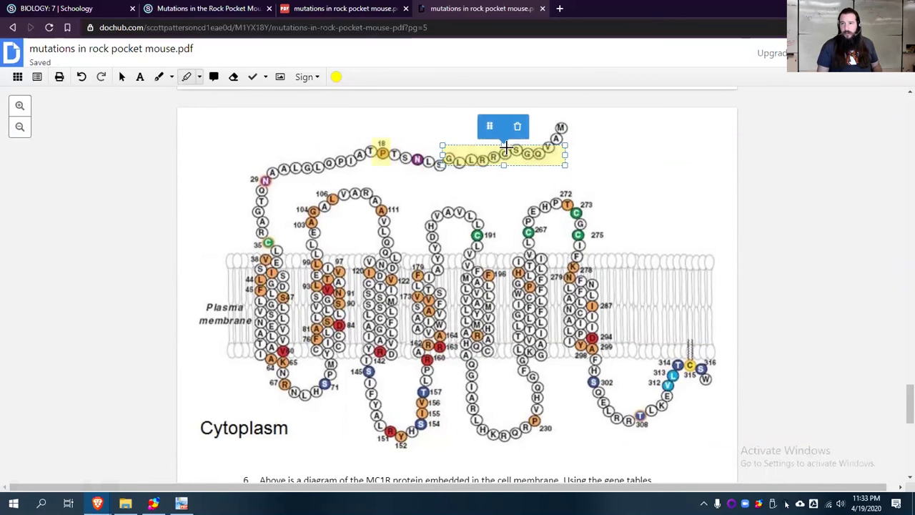
left_click_drag(505, 148, 504, 173)
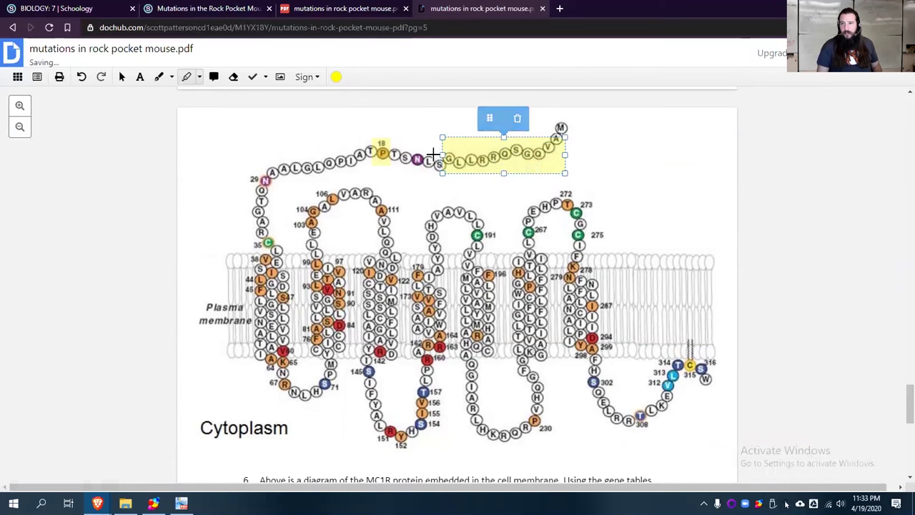
left_click_drag(444, 156, 455, 156)
left_click_drag(510, 138, 511, 145)
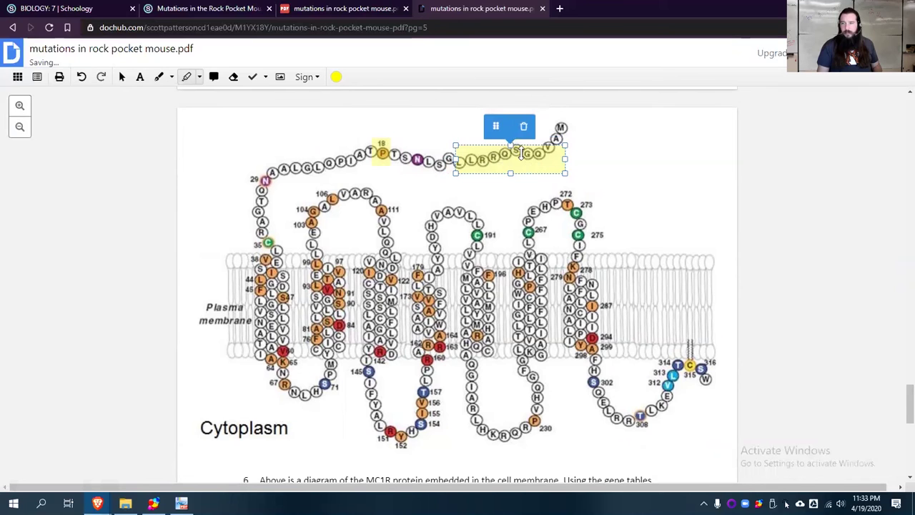
left_click(564, 157)
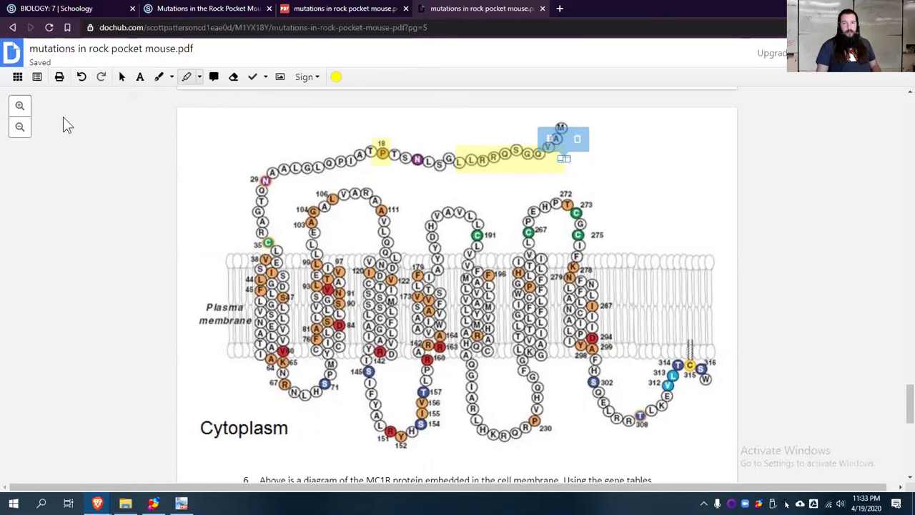
Open the field manager for the document and set the highlight colour to red (#FC0F1D).
left_click(17, 77)
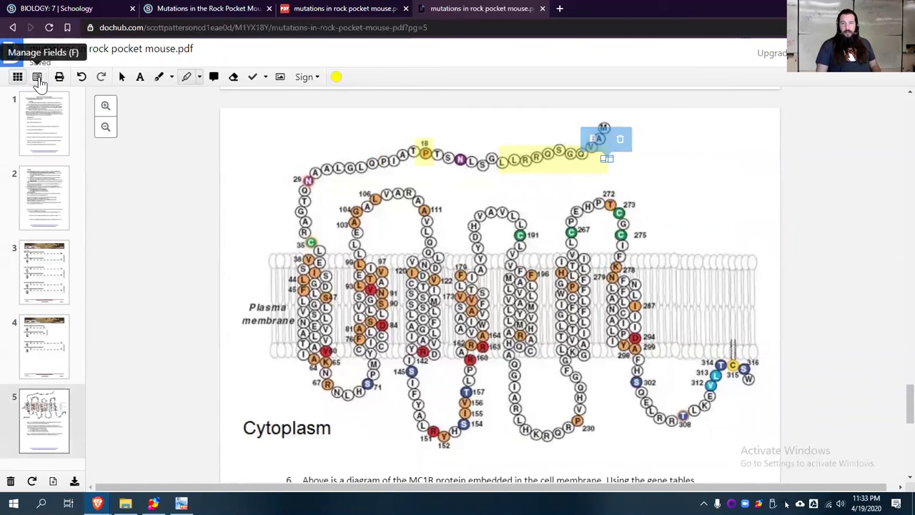
left_click(37, 77)
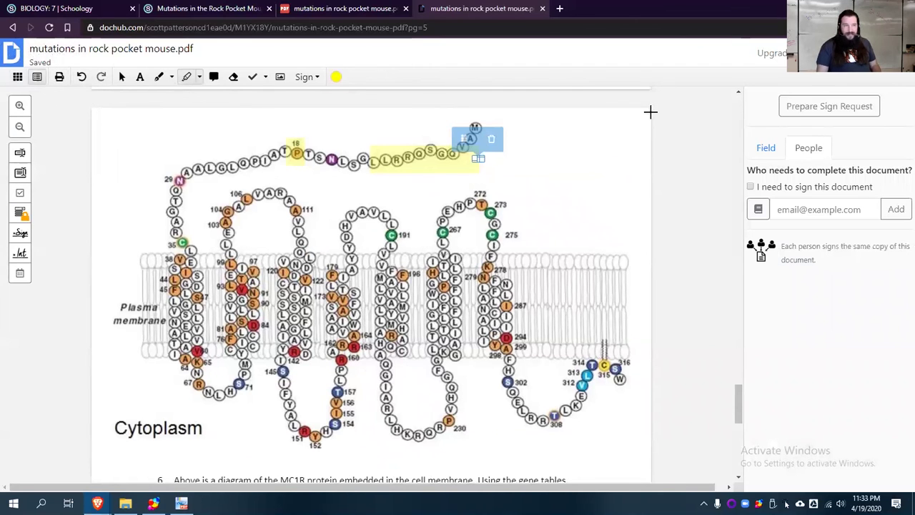
left_click(342, 79)
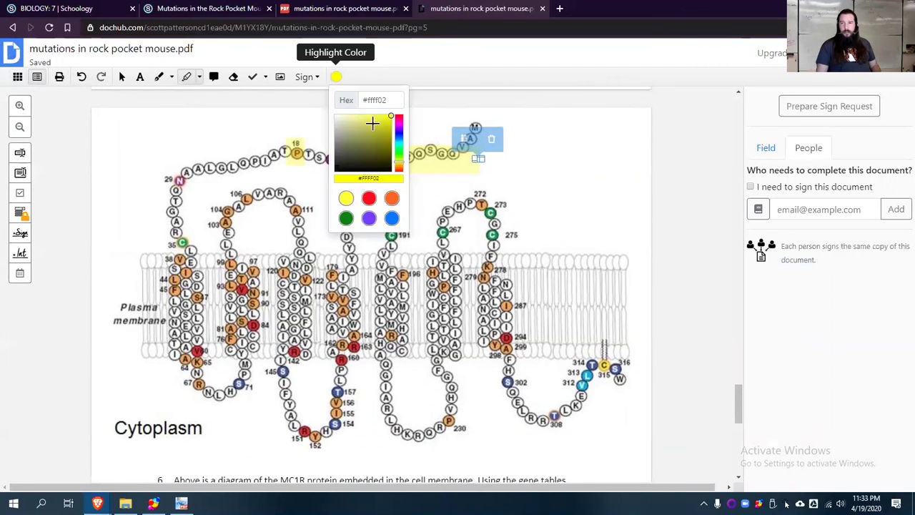
left_click(369, 198)
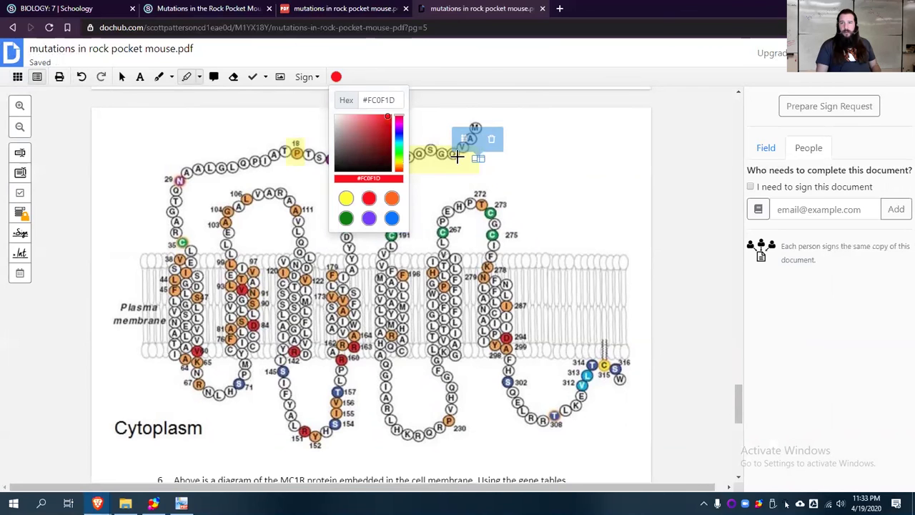
Revisit the Schoology assignment, return to the worksheet PDF in Google Drive and show the connected apps that can open it.
left_click(347, 8)
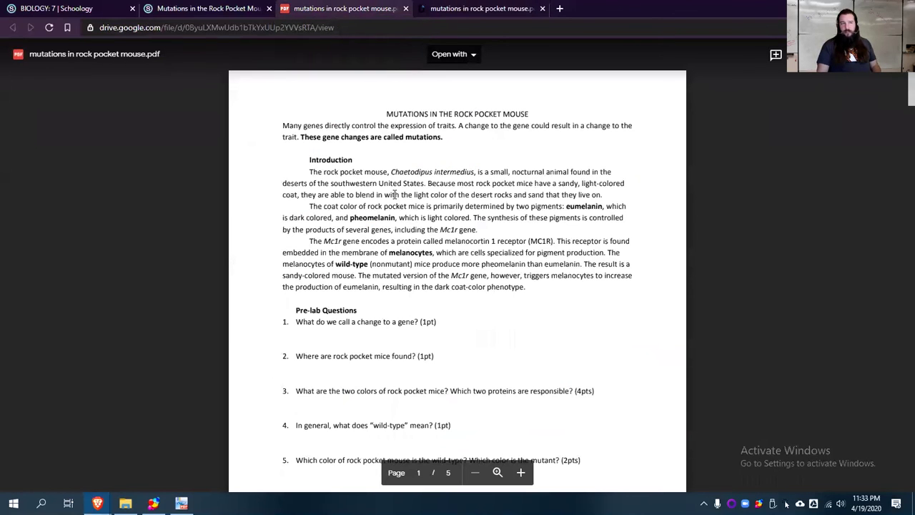
left_click(471, 8)
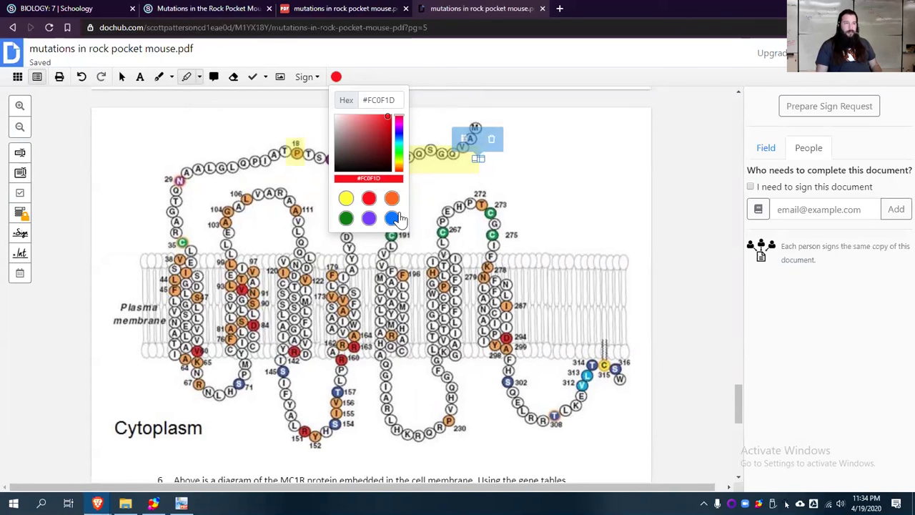
left_click(191, 9)
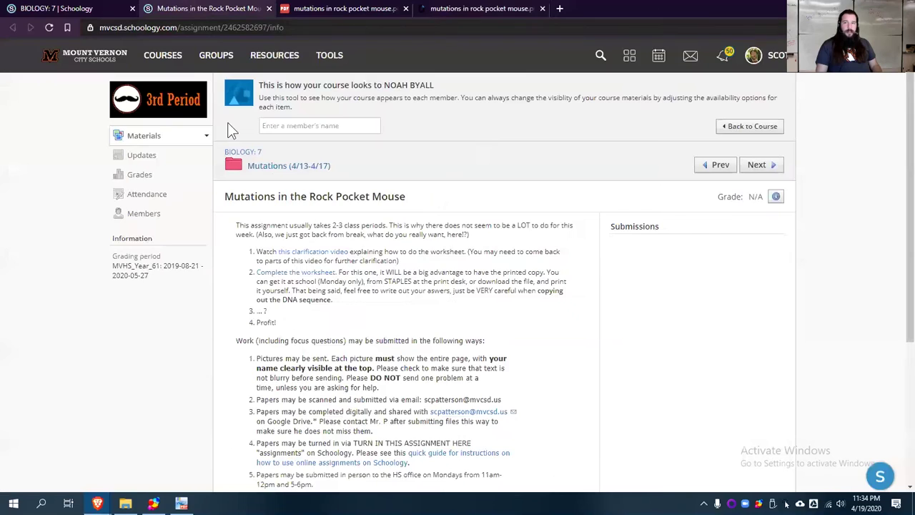
left_click(323, 10)
left_click(466, 54)
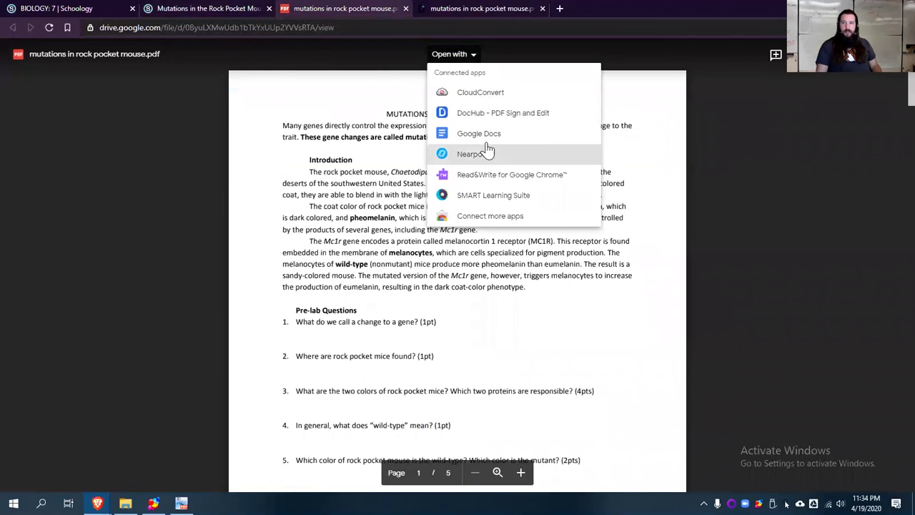